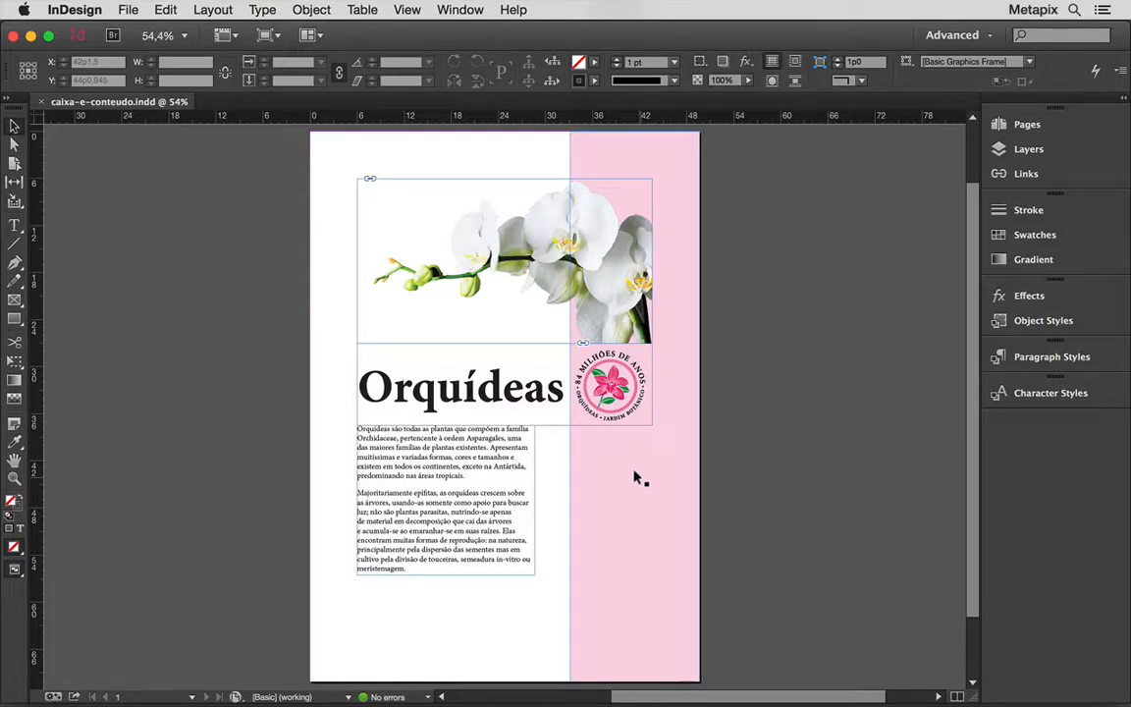
Try moving the orchid image frame up and right, return it to its place, and try narrowing it from its right edge.
left_click(586, 287)
left_click_drag(504, 260, 603, 257)
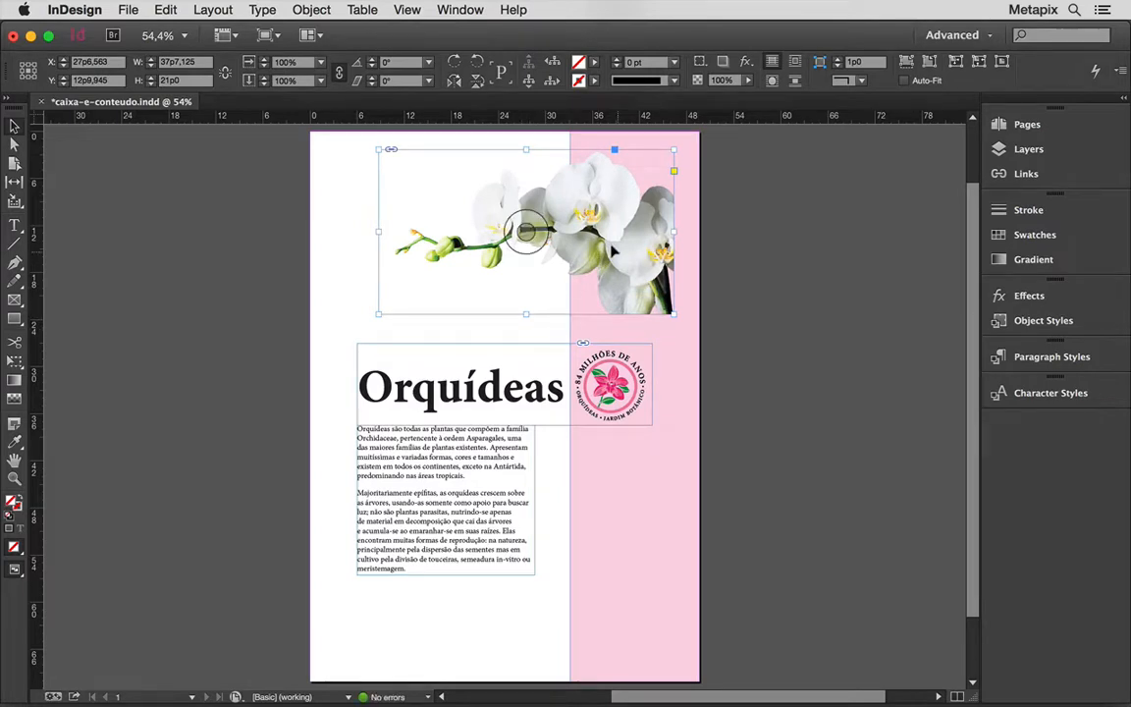
left_click_drag(612, 251, 590, 281)
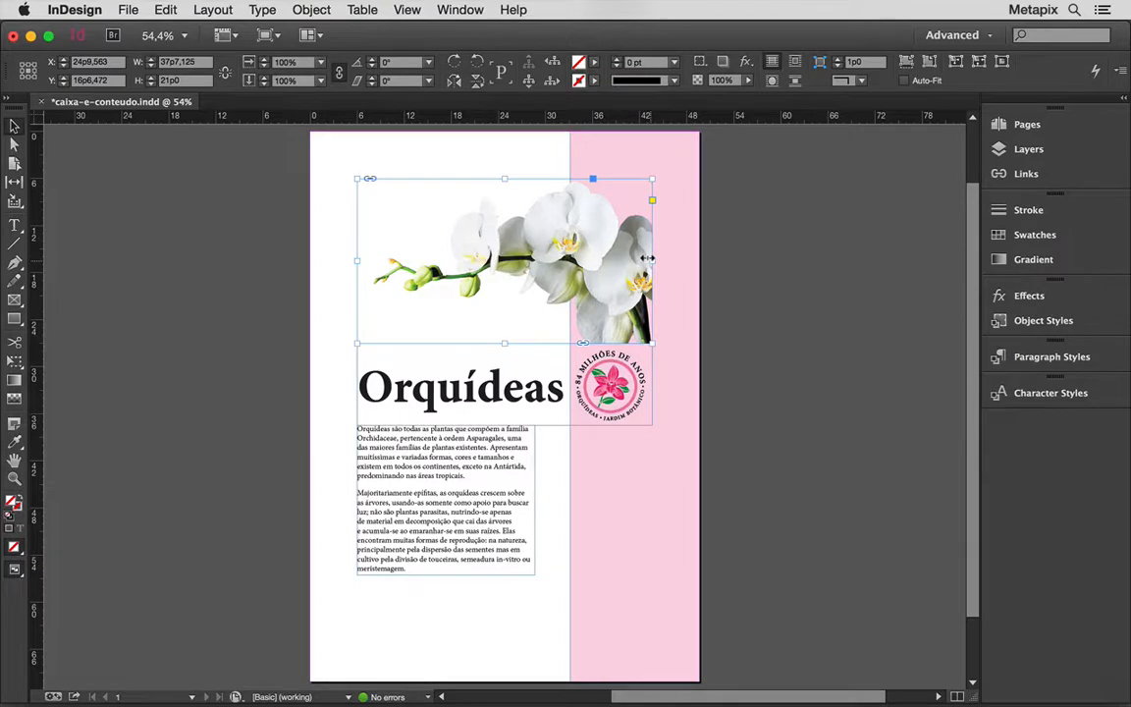
mouse_move(648, 258)
left_mouse_down()
mouse_move(694, 260)
mouse_move(629, 267)
left_mouse_up()
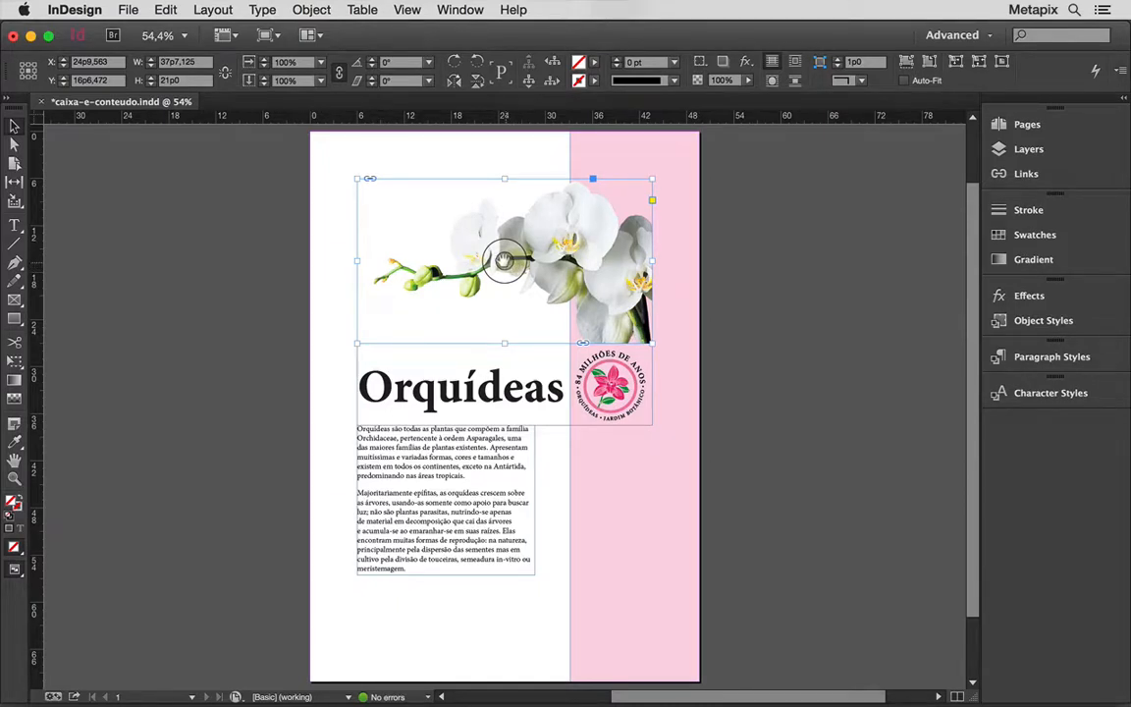
Reposition the orchid picture inside its frame and scale the picture proportionally to about 56% without resizing the frame.
left_click_drag(504, 260, 517, 284)
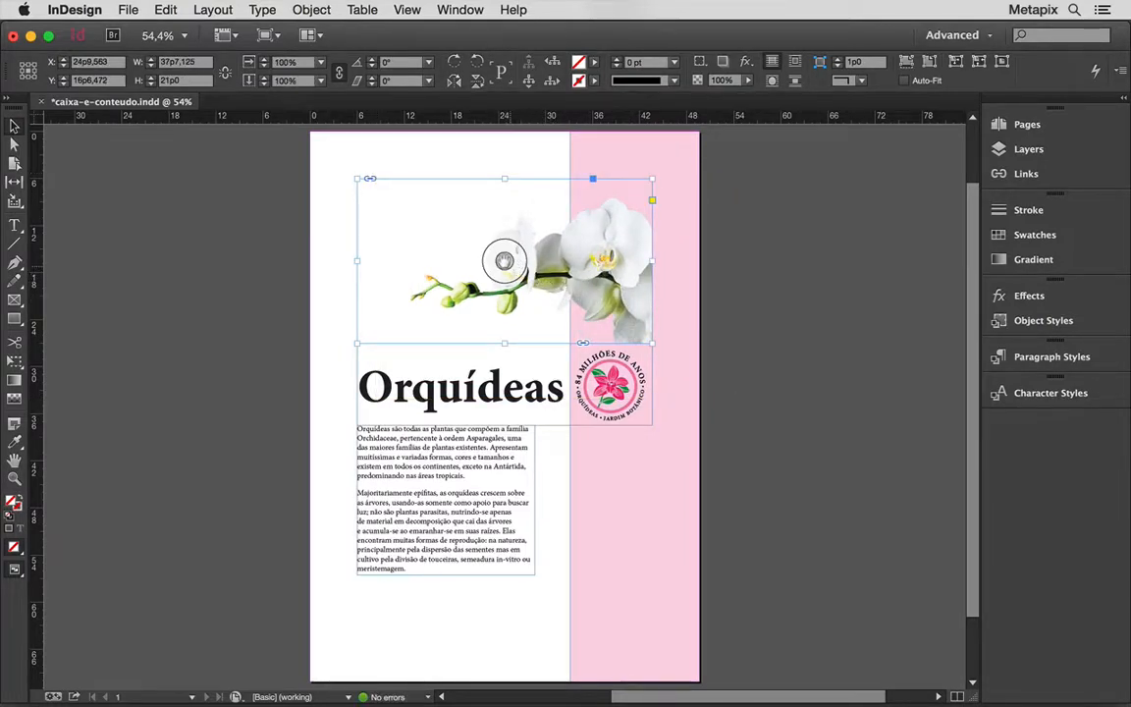
double_click(579, 244)
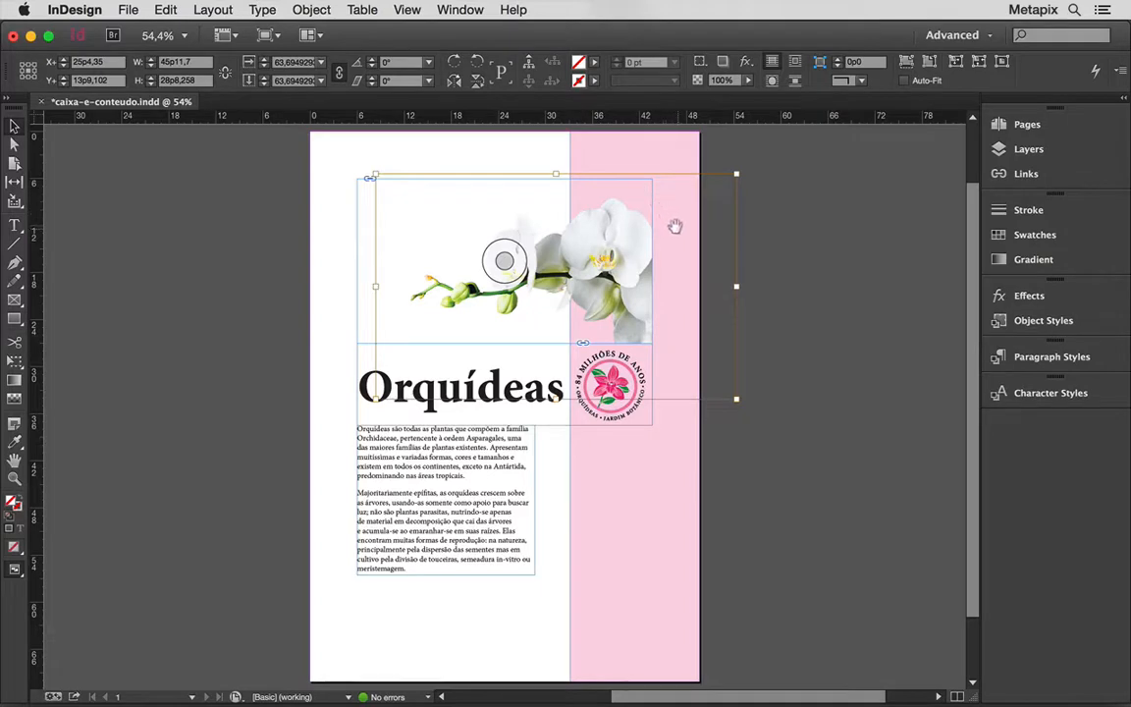
left_click_drag(673, 226, 653, 211)
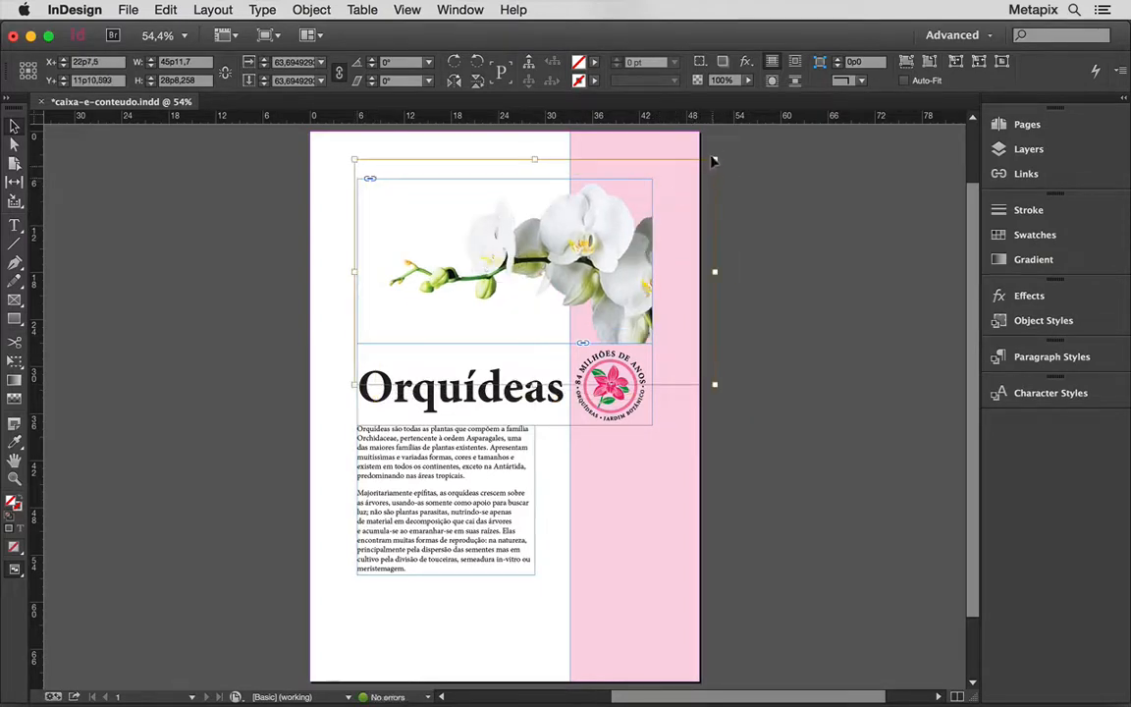
left_click_drag(710, 159, 700, 166)
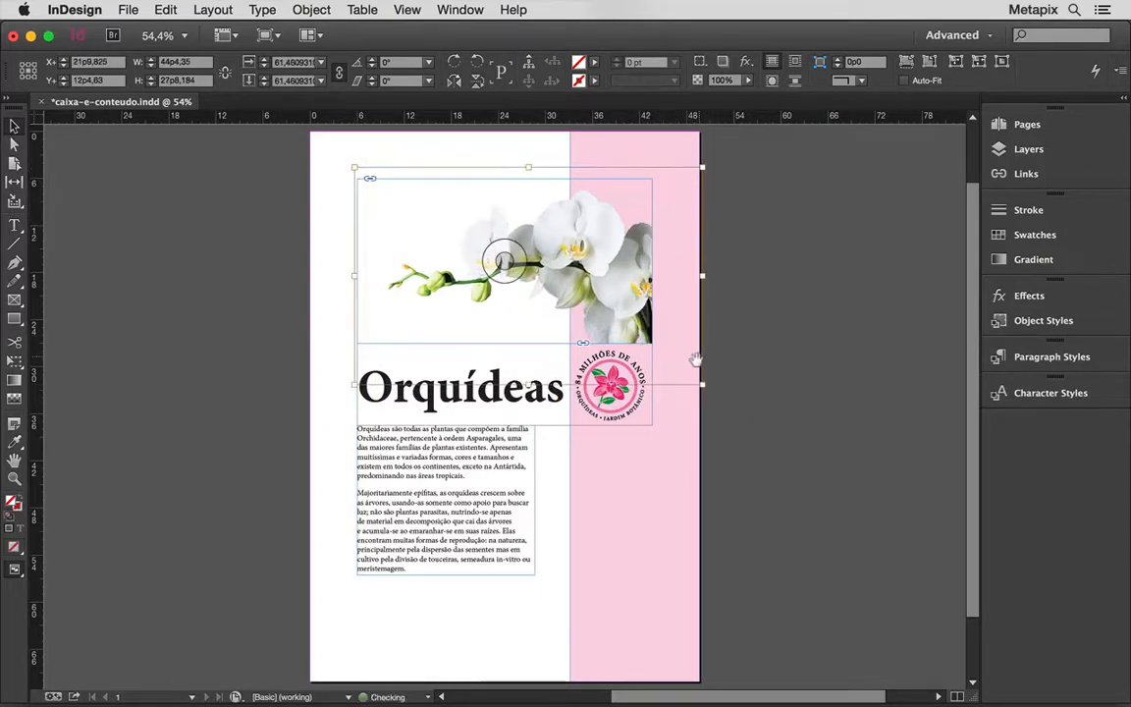
left_click_drag(700, 383, 647, 365)
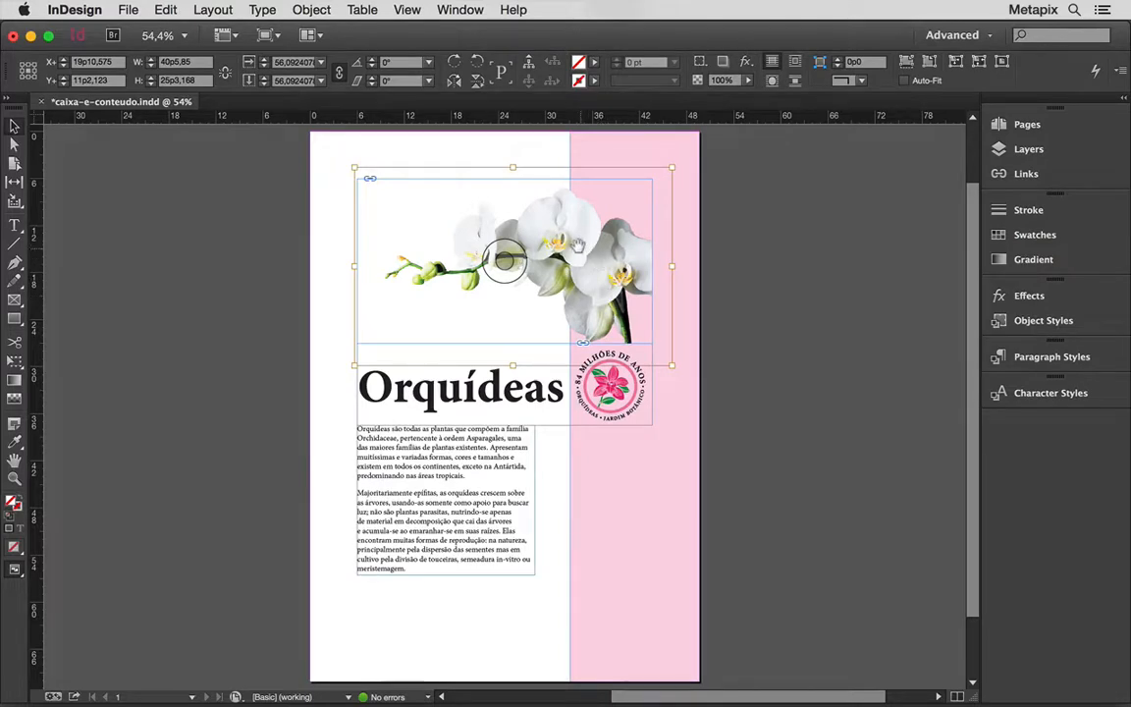
key("Escape")
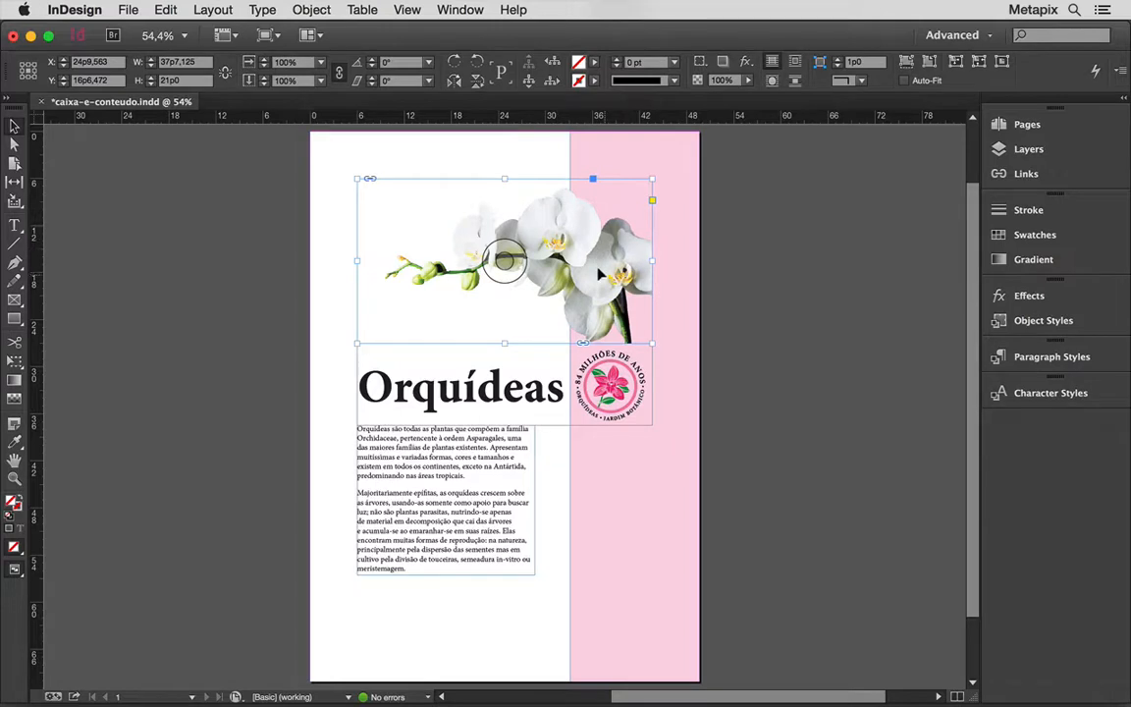
Move the body text frame right against the pink band and extend its left edge to the title's margin, about 27p2 wide.
left_click(474, 468)
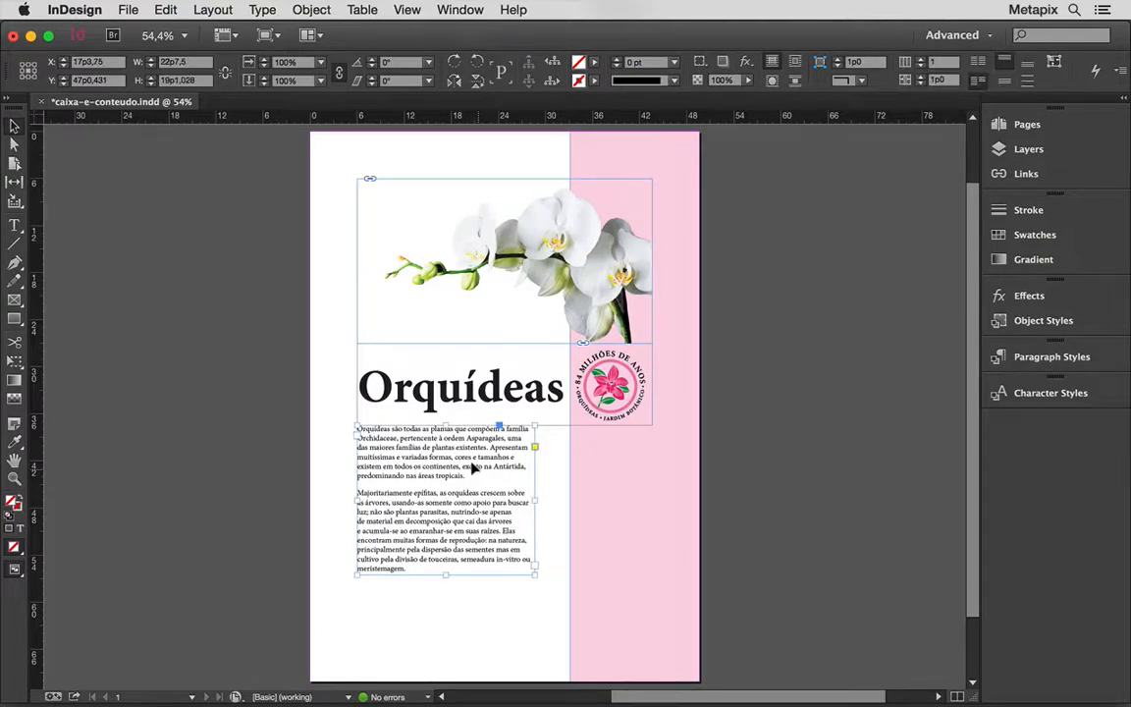
left_click_drag(474, 468, 511, 478)
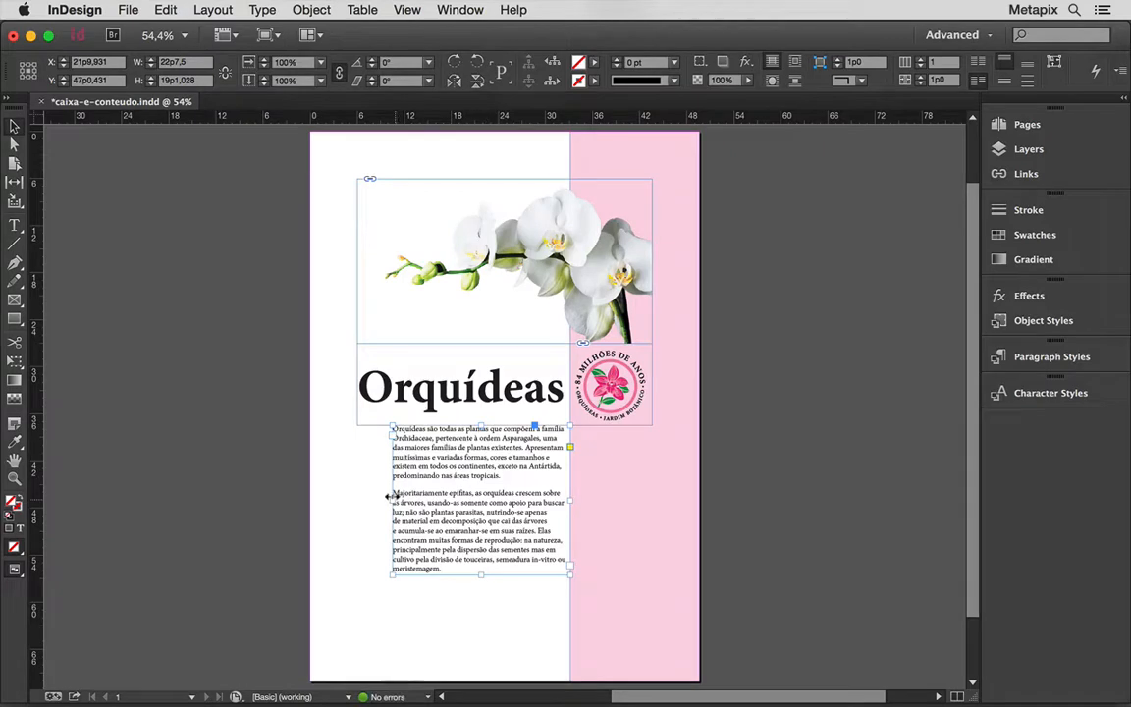
left_click_drag(391, 496, 335, 505)
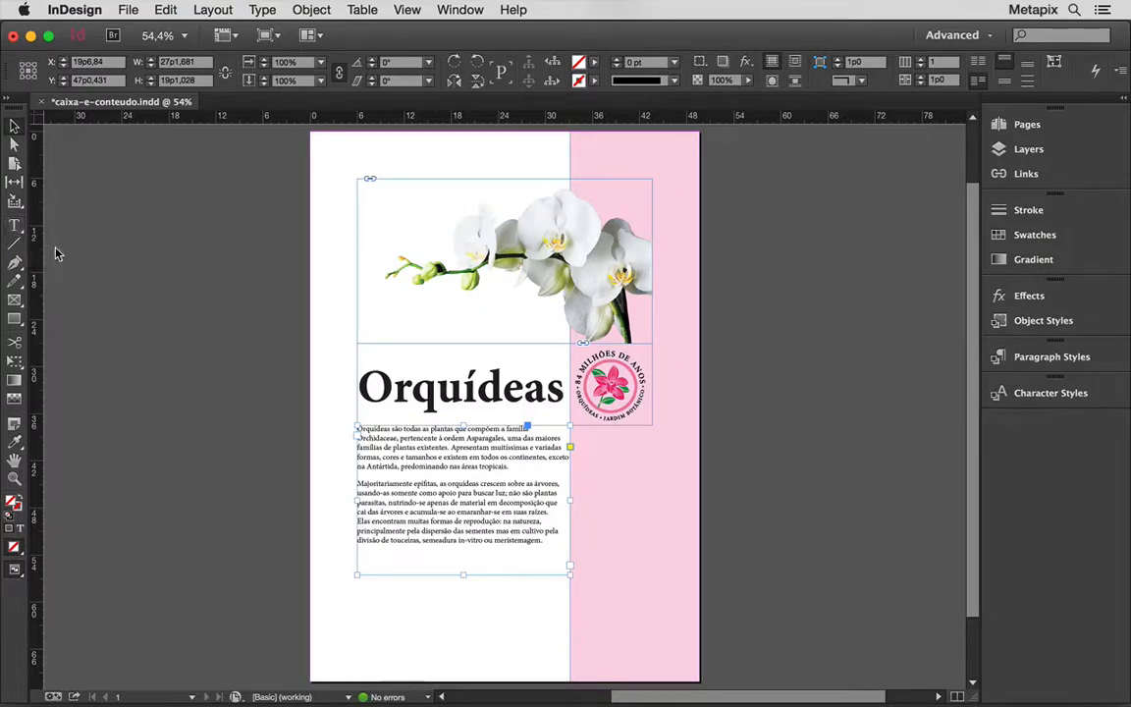
Enter the body text frame, select its whole first paragraph, and leave text editing.
double_click(444, 449)
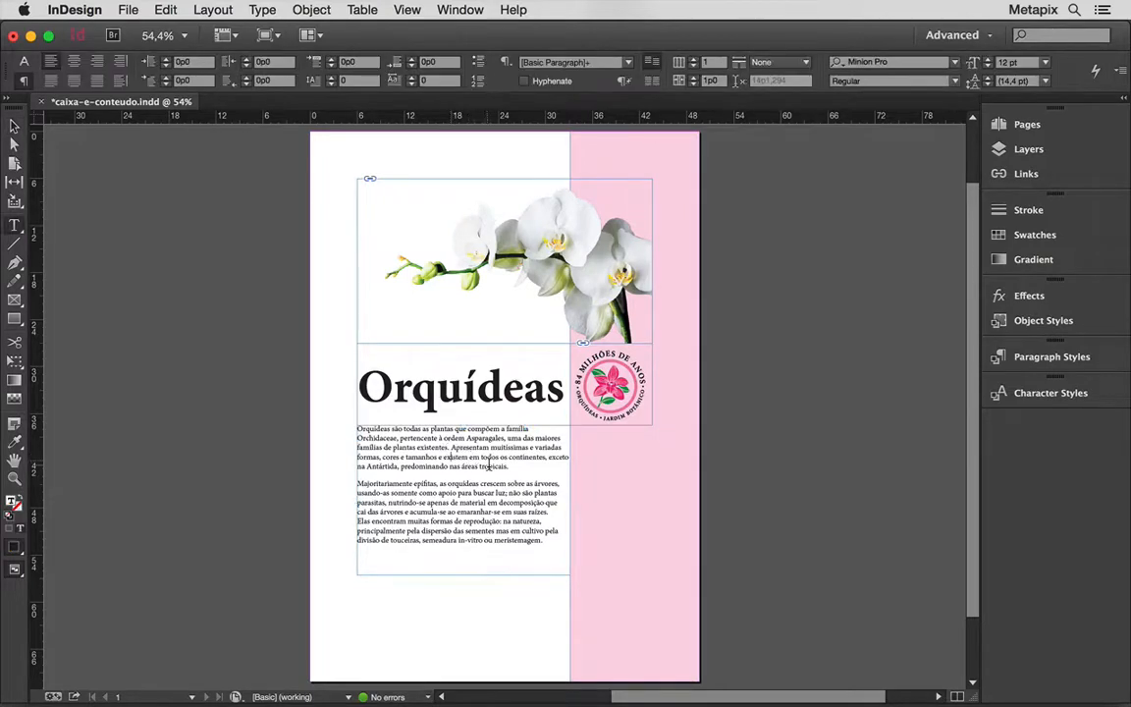
left_click_drag(510, 466, 345, 416)
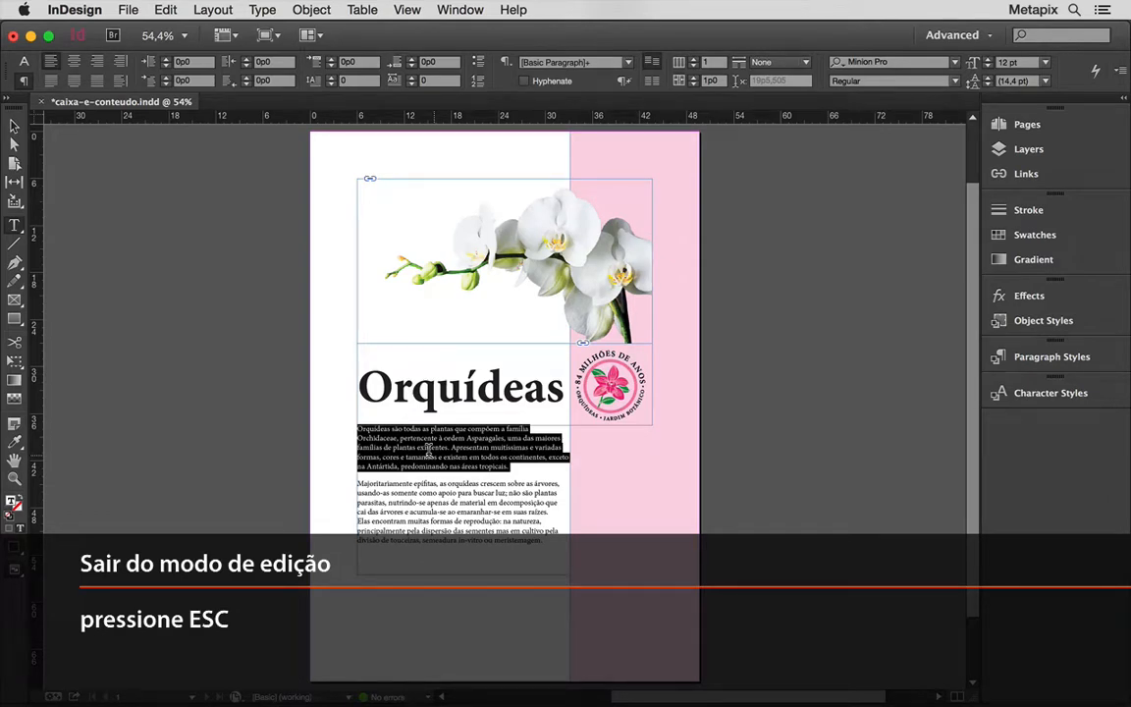
key("Escape")
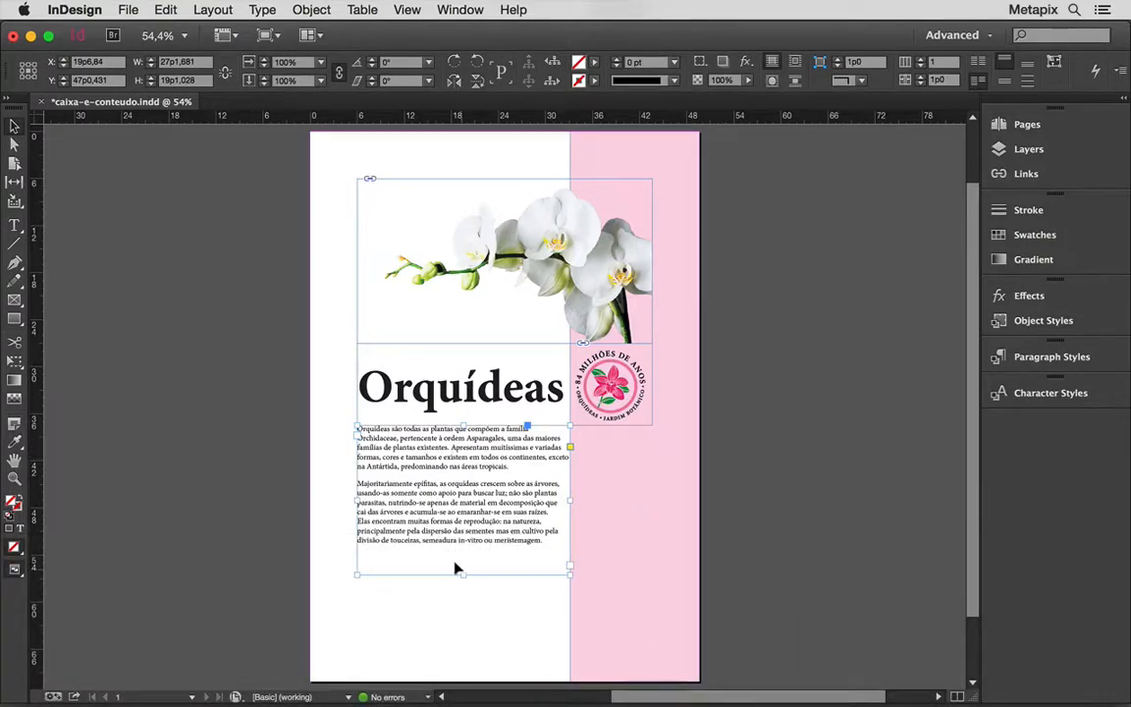
Shorten the body text frame to about 12p9 high, and extend it back down to about 17p7.
left_click_drag(462, 574, 462, 524)
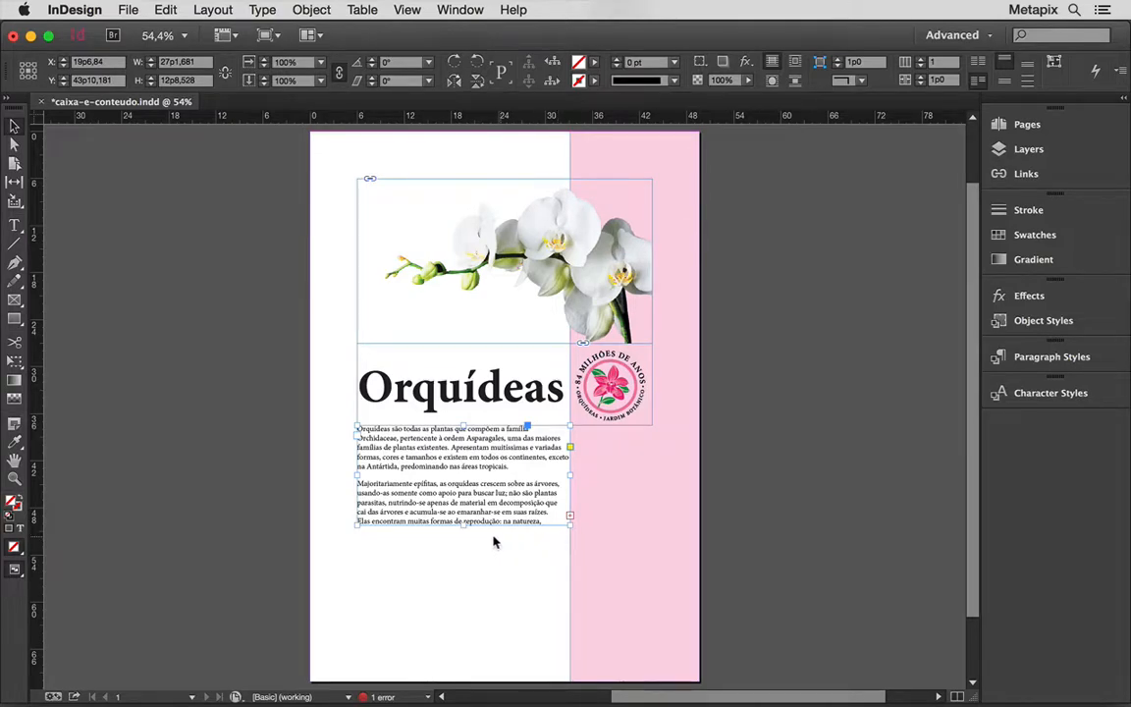
left_click_drag(462, 524, 438, 563)
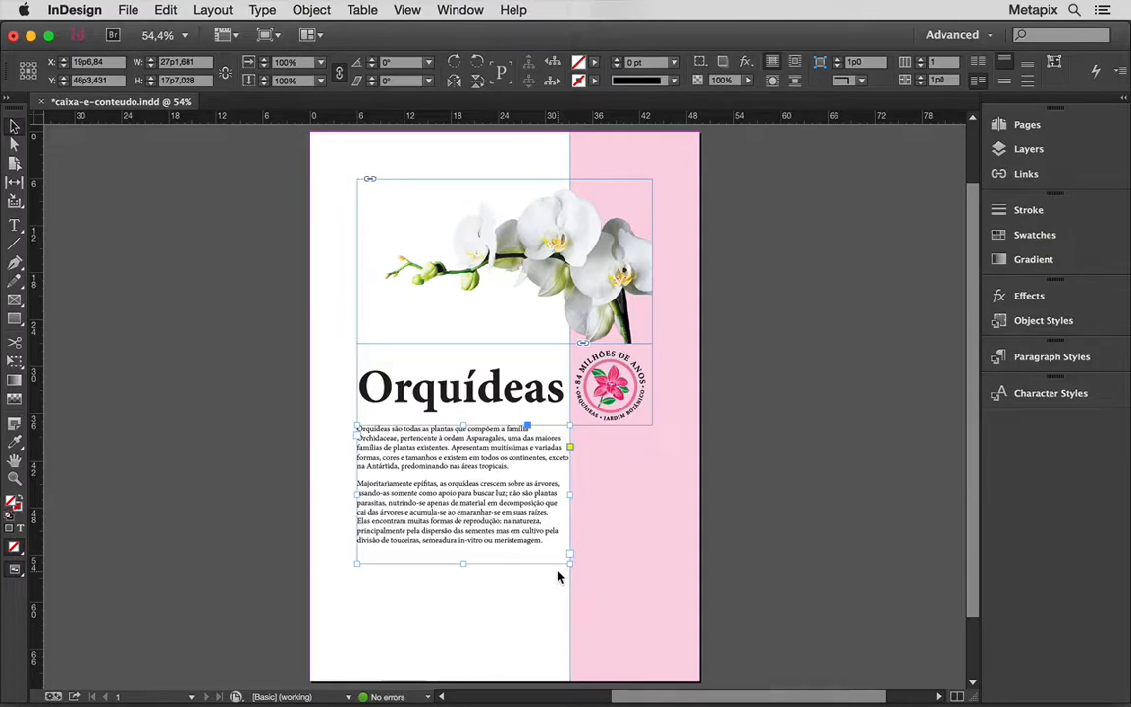
Try filling the "Orquídeas" title frame with C=0 M=100 Y=0 K=0, and undo the fill.
left_click(494, 395)
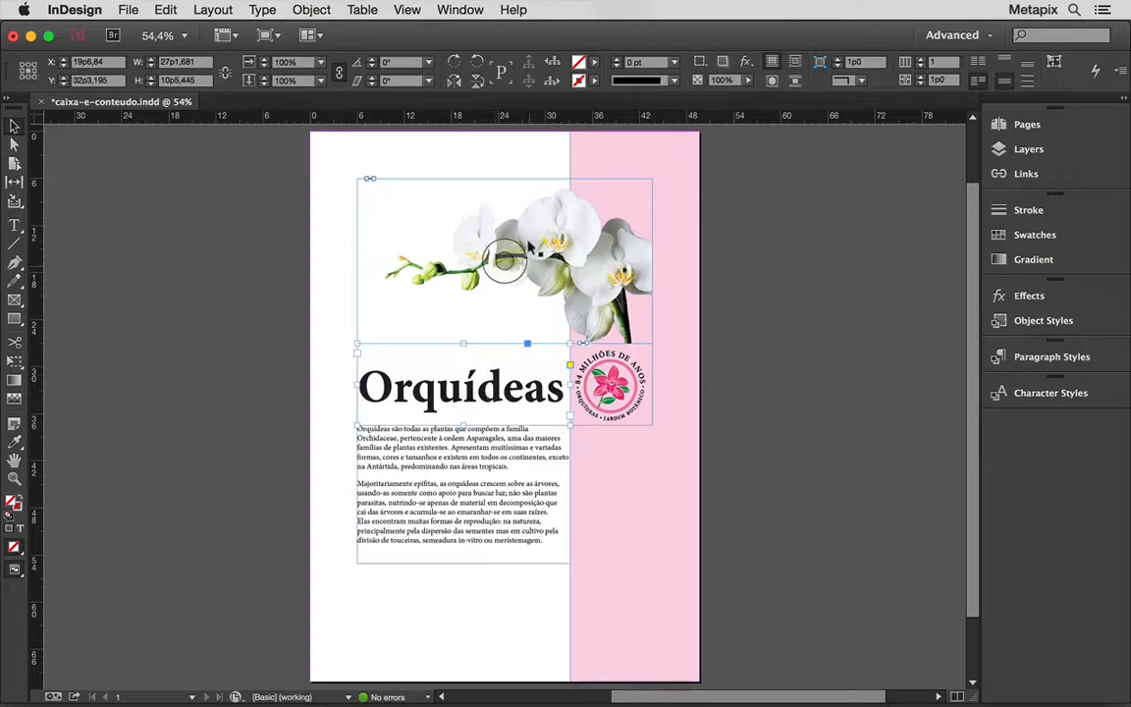
left_click(593, 65)
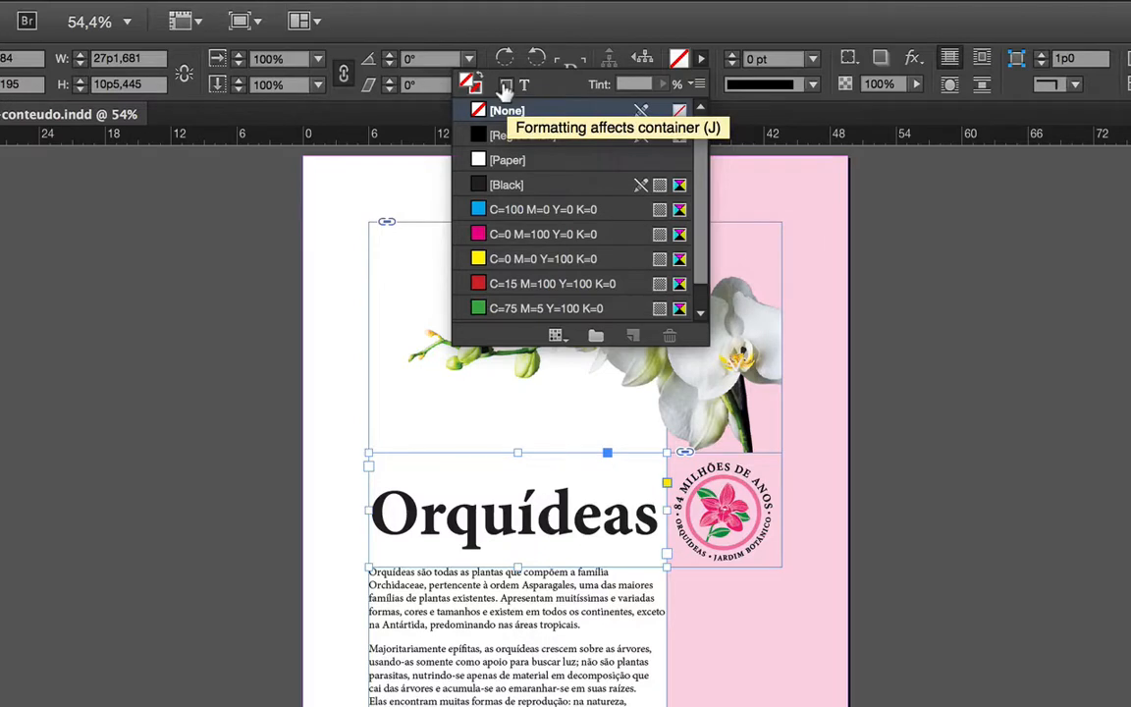
left_click(523, 234)
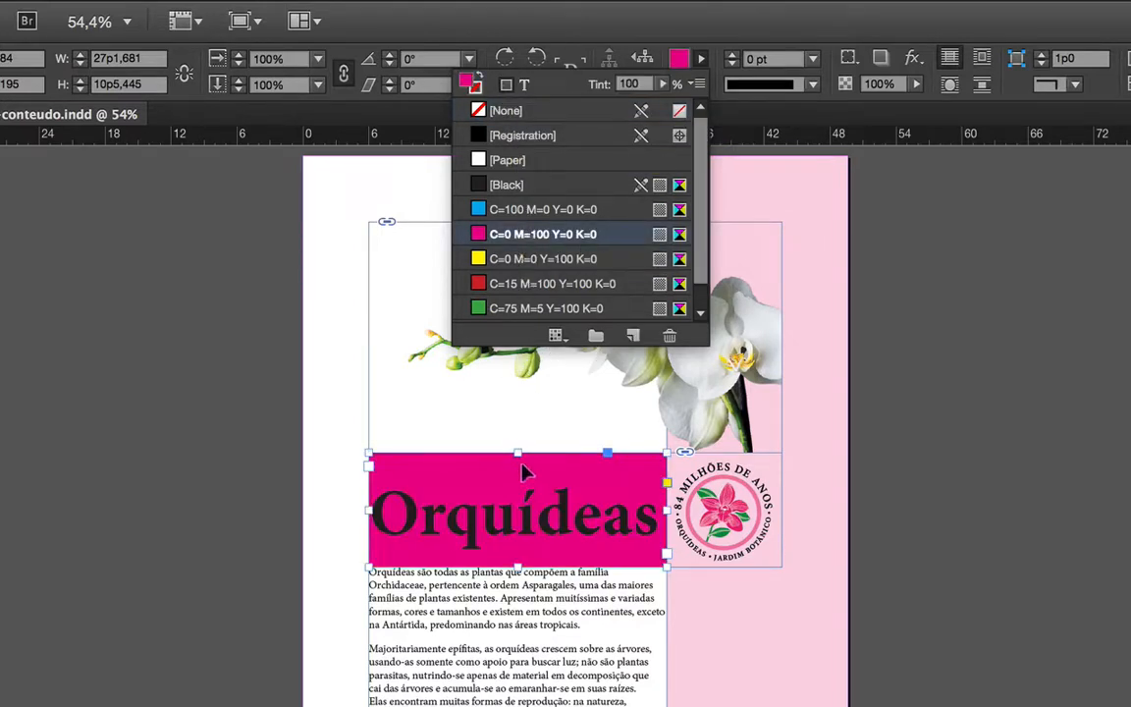
left_click(888, 484)
key("ctrl+z")
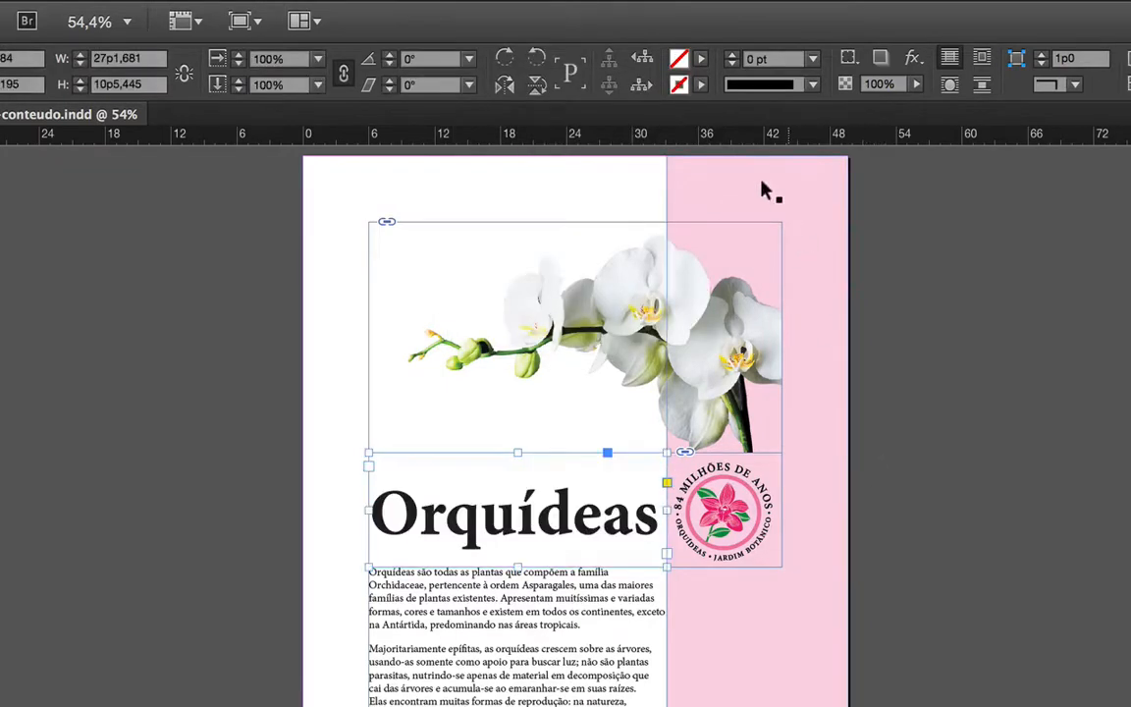
Colour the text of the "Orquídeas" title C=0 M=100 Y=0 K=0, leaving its frame unfilled, and deselect it.
left_click(702, 61)
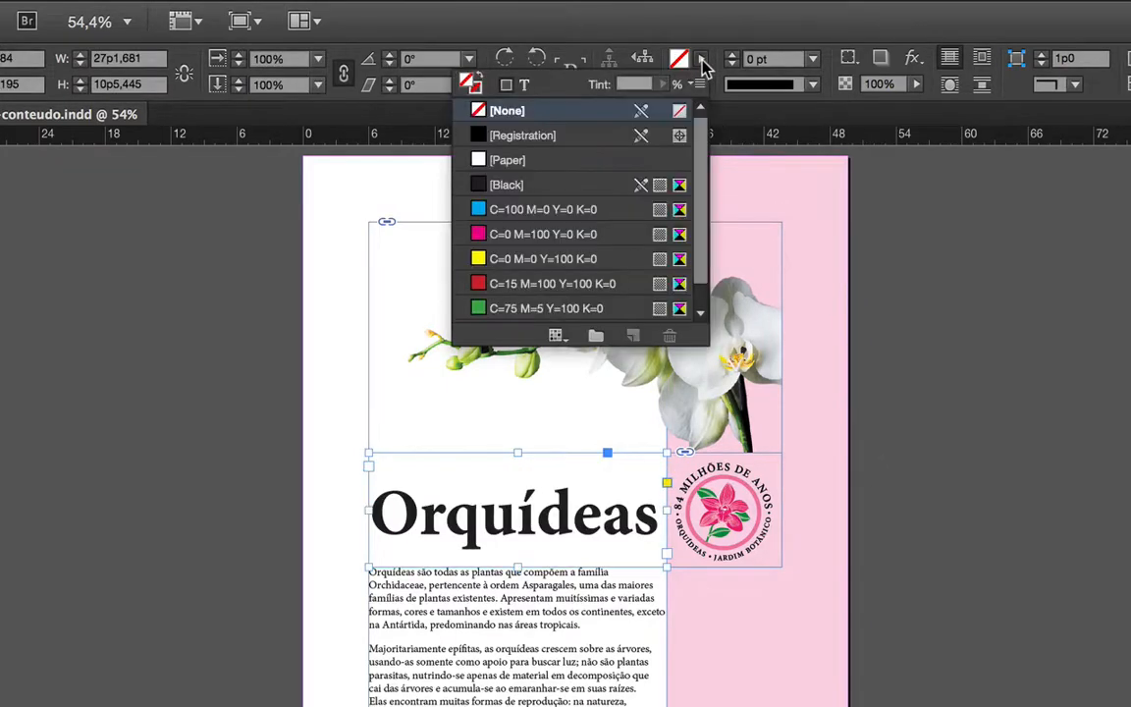
left_click(523, 86)
left_click(529, 236)
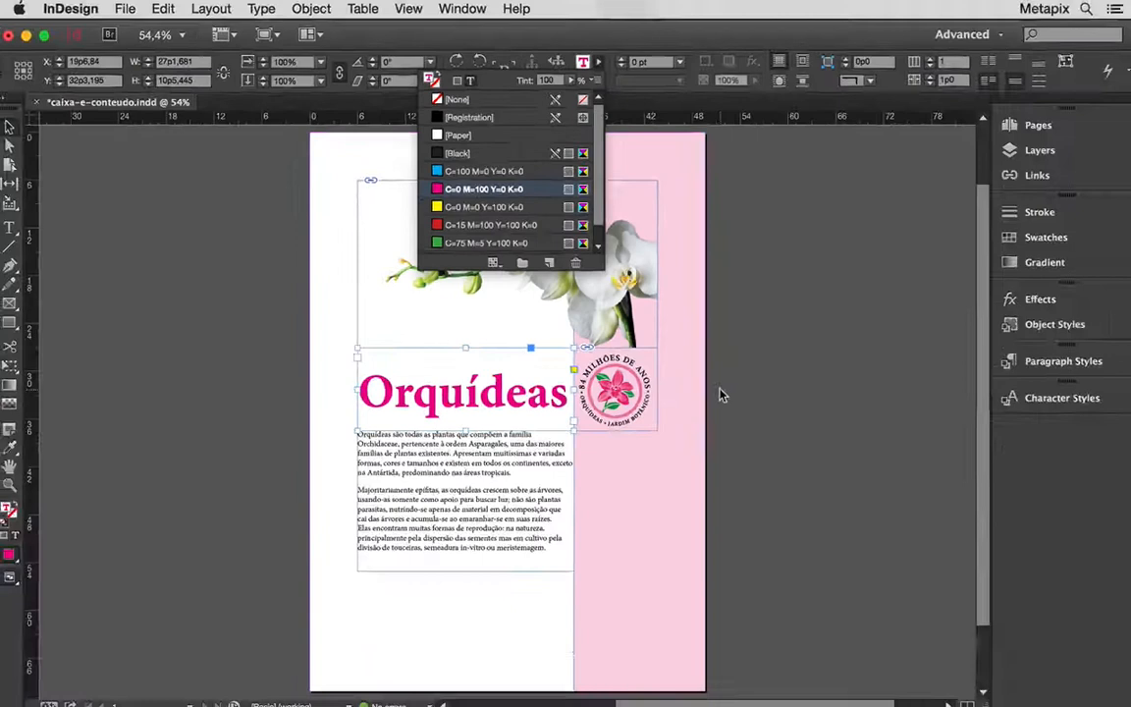
left_click(869, 513)
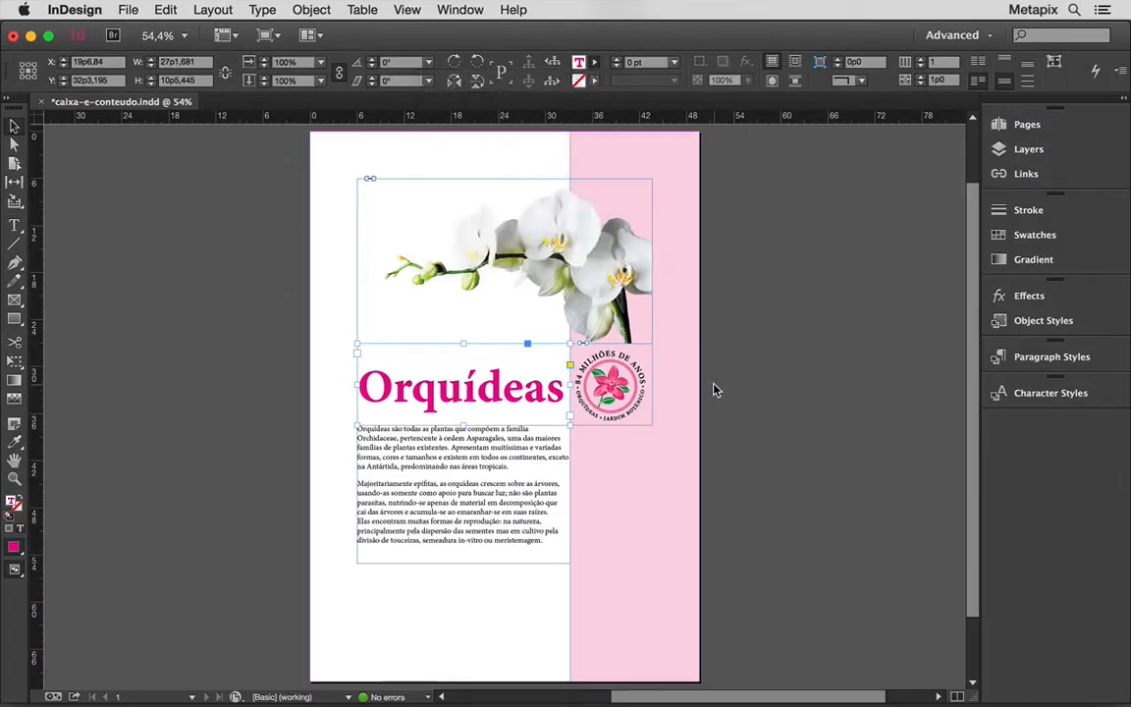
left_click(714, 391)
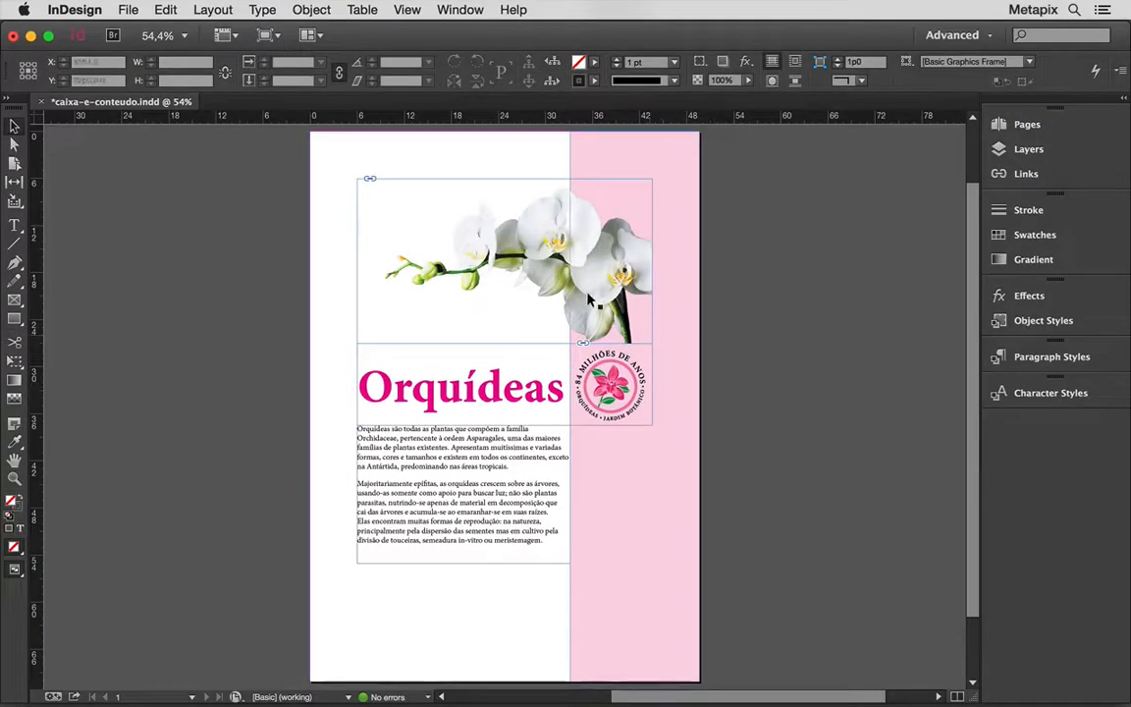
Shift the orchid picture right and up inside its frame to about X 21p9, Y 10p6, and deselect it.
left_click(503, 259)
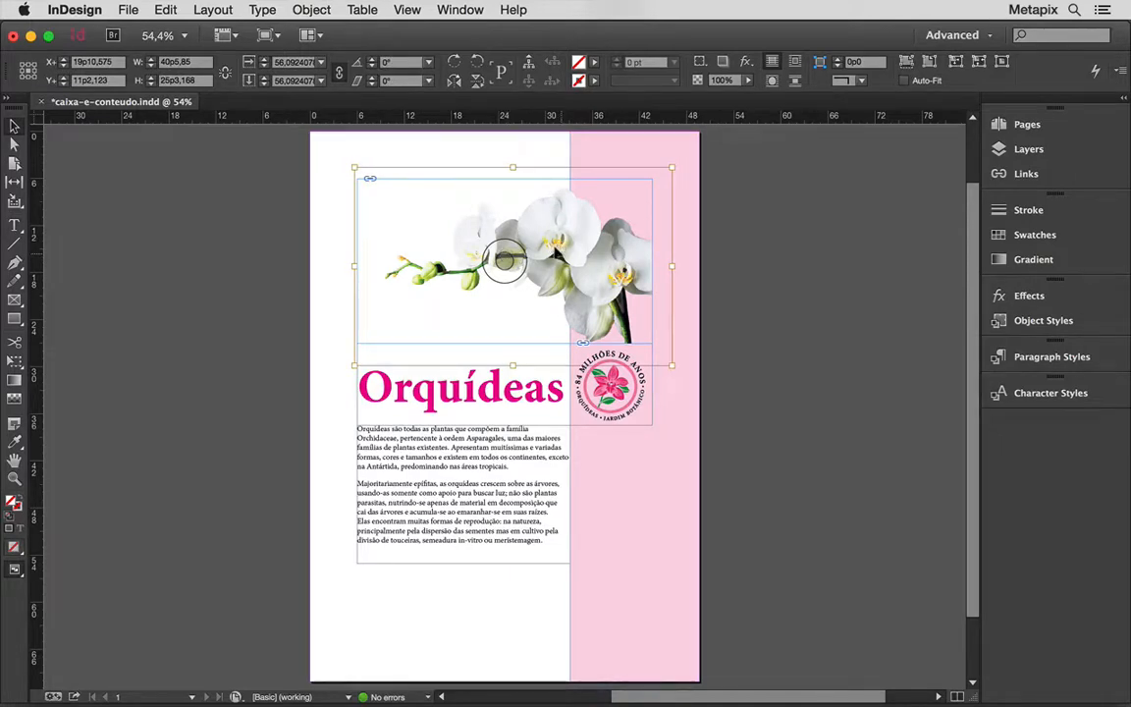
left_click_drag(503, 258, 551, 258)
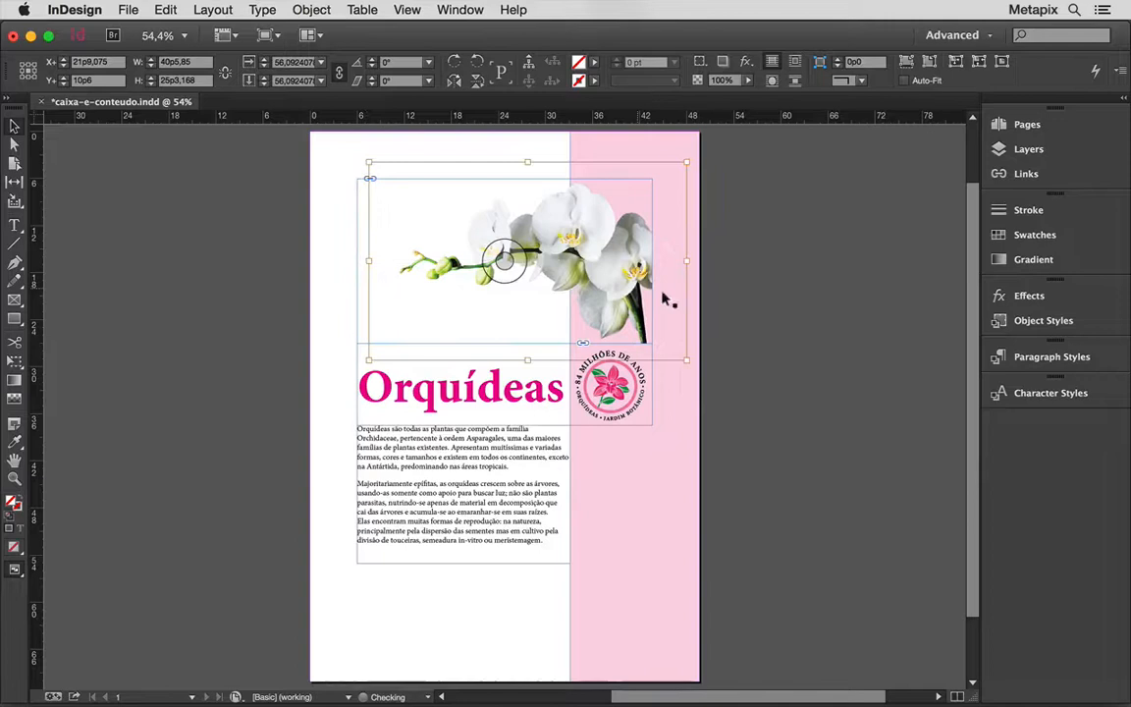
left_click(726, 310)
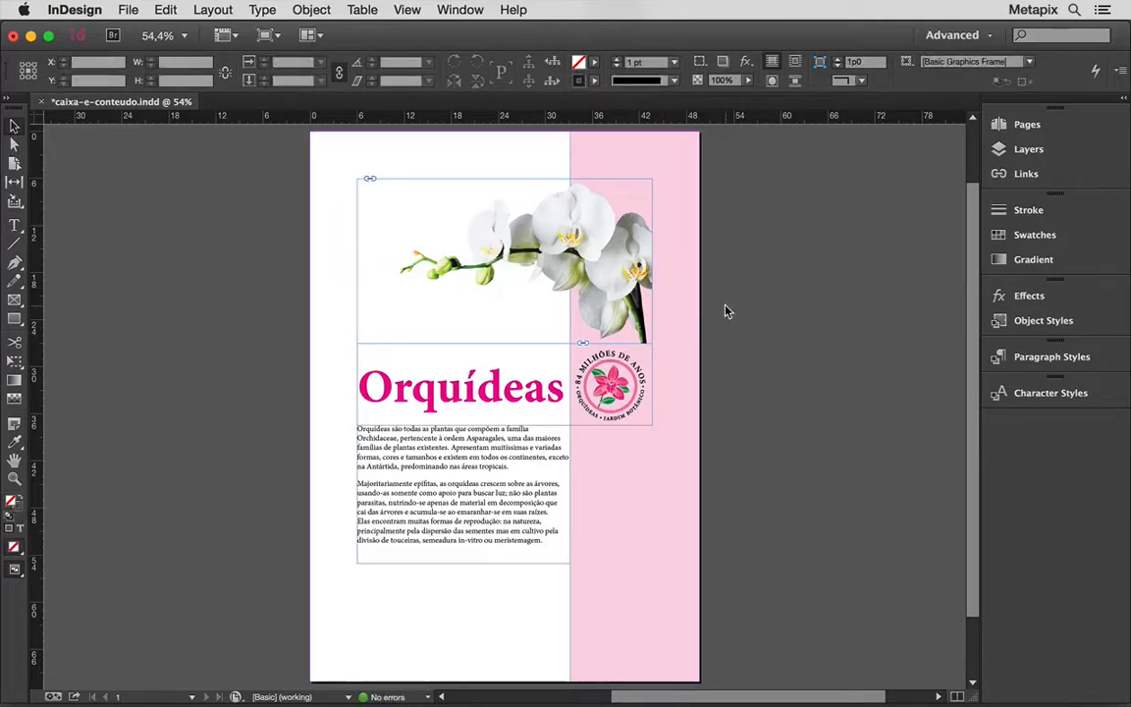